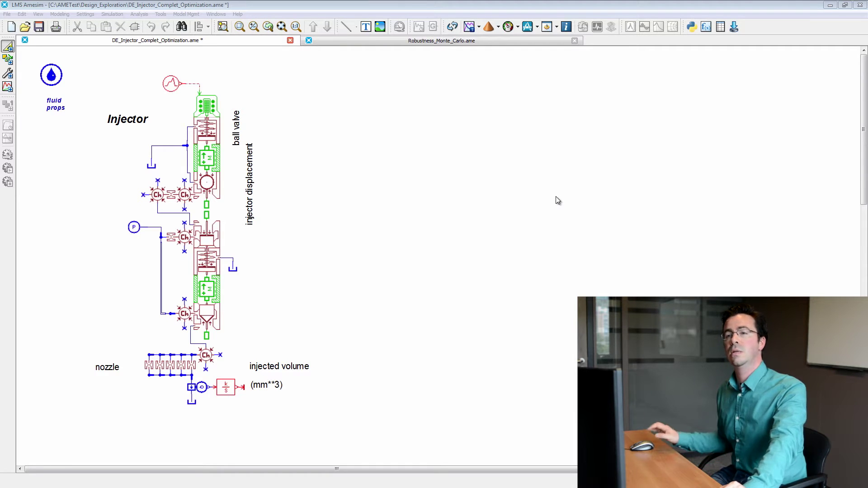
Step: Run the injector simulation and plot the signal sink's signal input for the injected volume, with the plot window clear of the sketch
{"action": "left_click", "coordinate": [7, 87]}
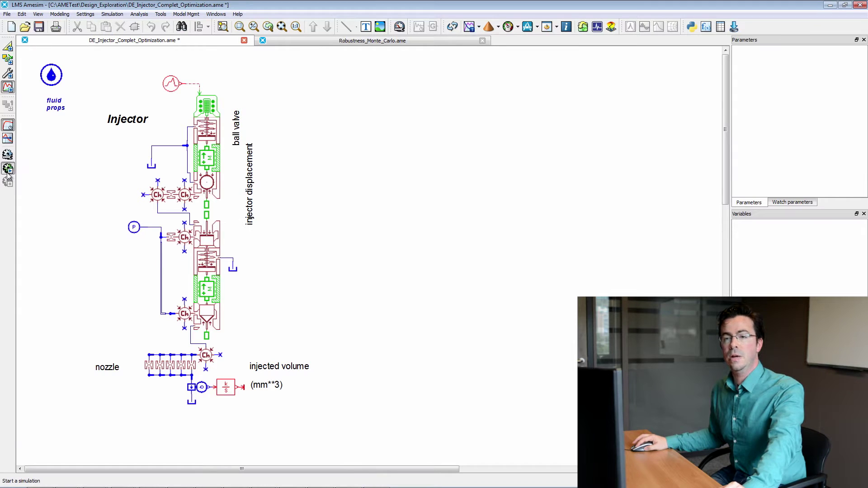
{"action": "left_click", "coordinate": [8, 168]}
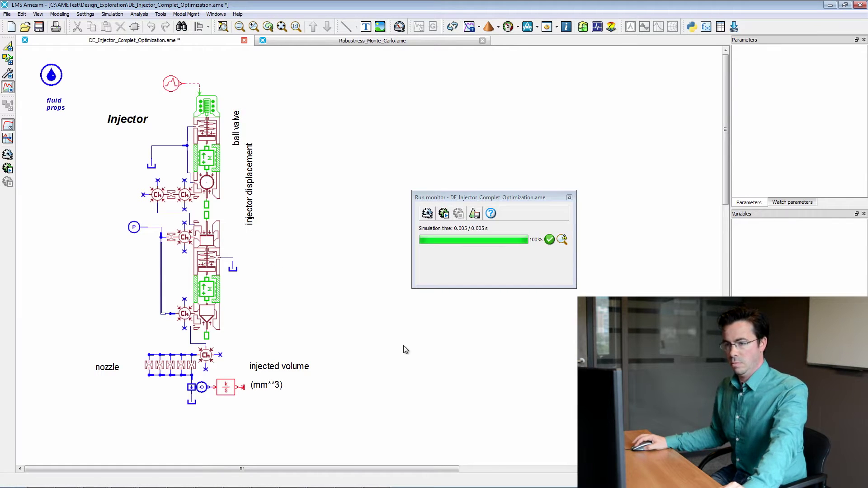
{"action": "left_click", "coordinate": [242, 388]}
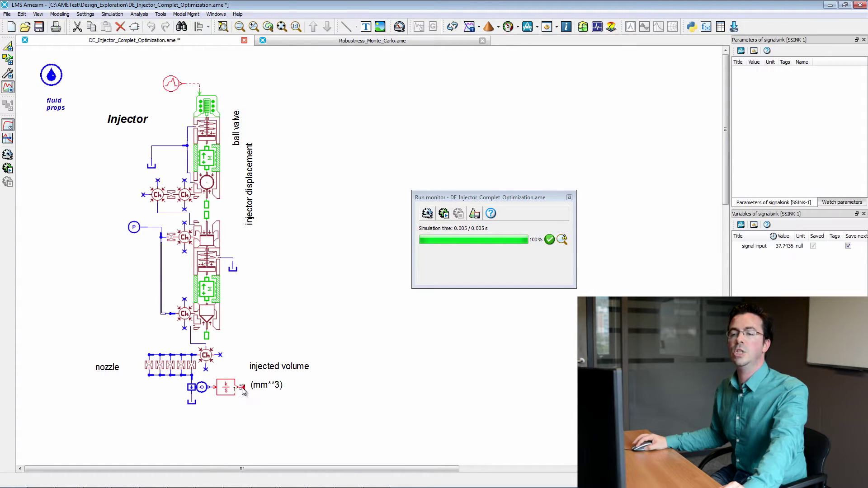
{"action": "left_click_drag", "start_coordinate": [754, 247], "coordinate": [414, 135]}
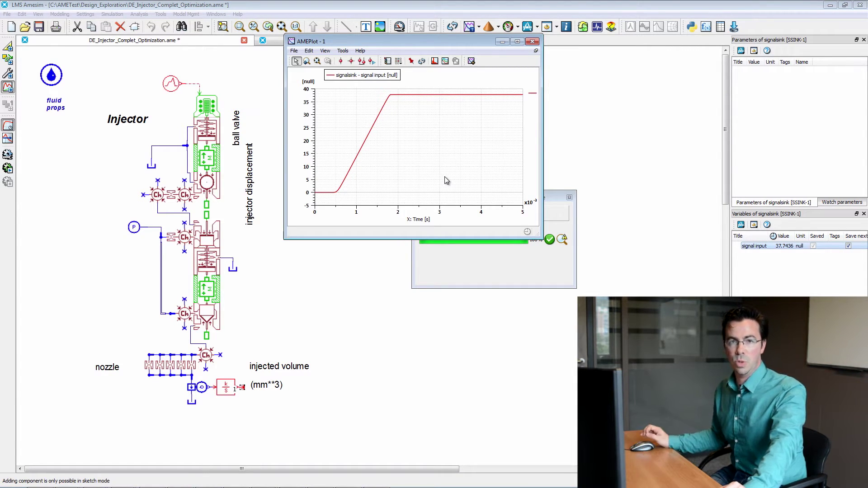
{"action": "left_click_drag", "start_coordinate": [435, 44], "coordinate": [488, 125]}
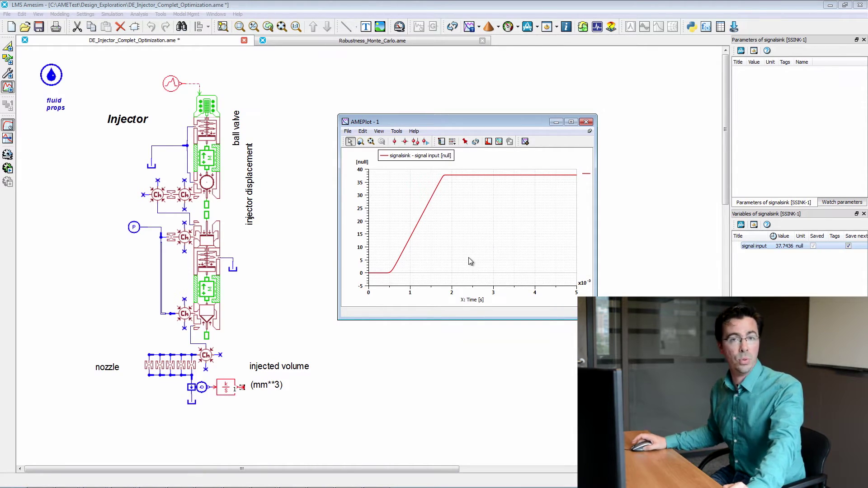
Step: Hold the signal input curve in the plot with the suffix (Hold), faded color and dotted line style
{"action": "right_click", "coordinate": [385, 156]}
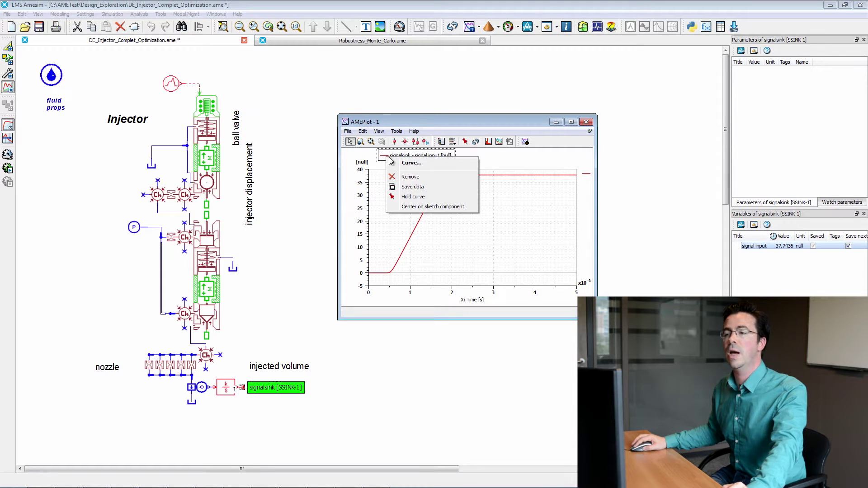
{"action": "left_click", "coordinate": [419, 197]}
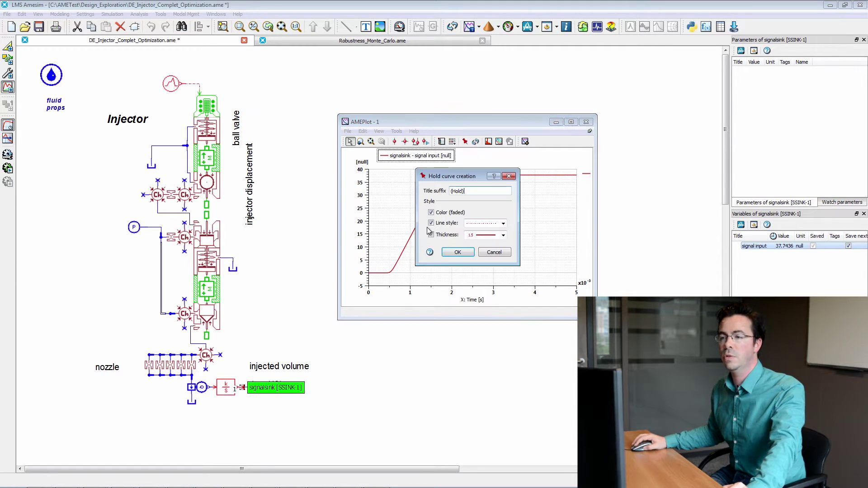
{"action": "left_click", "coordinate": [460, 255]}
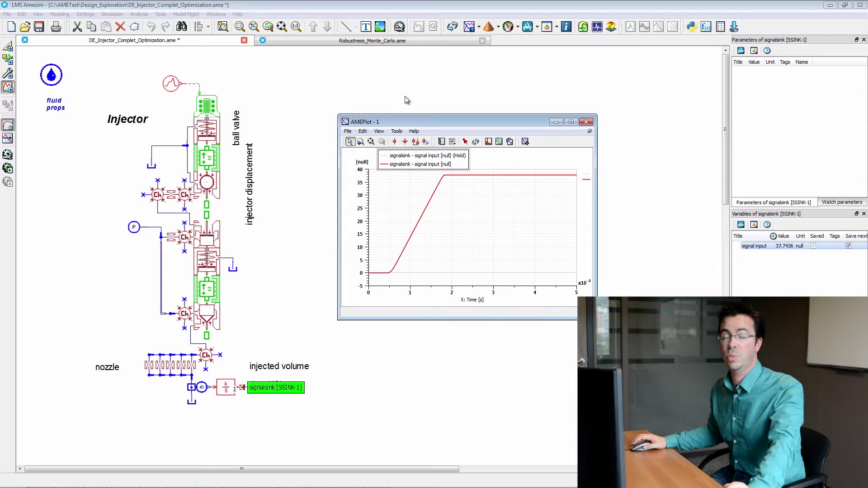
{"action": "left_click", "coordinate": [286, 101]}
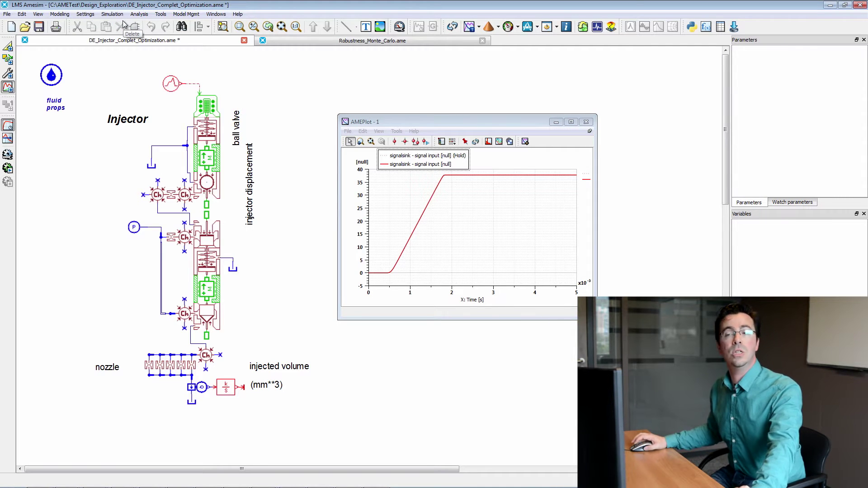
Step: Review the input, simple output and compound output parameters in the export setup, leaving them as defined
{"action": "left_click", "coordinate": [63, 14]}
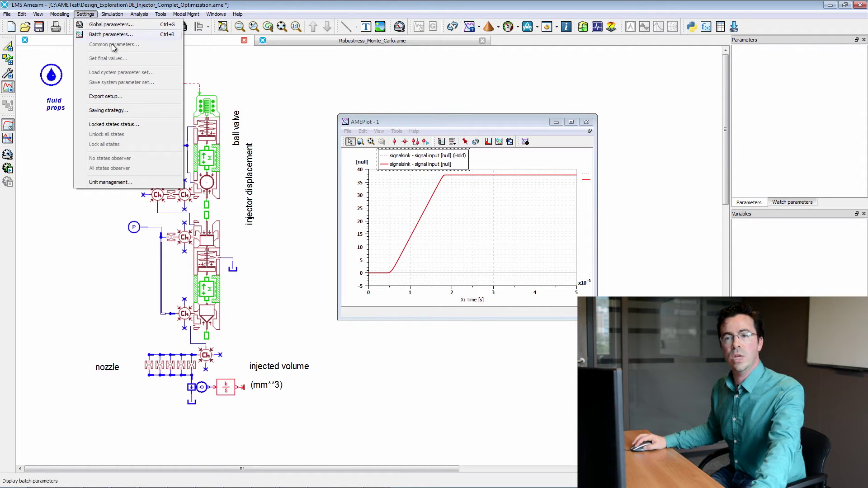
{"action": "left_click", "coordinate": [140, 95]}
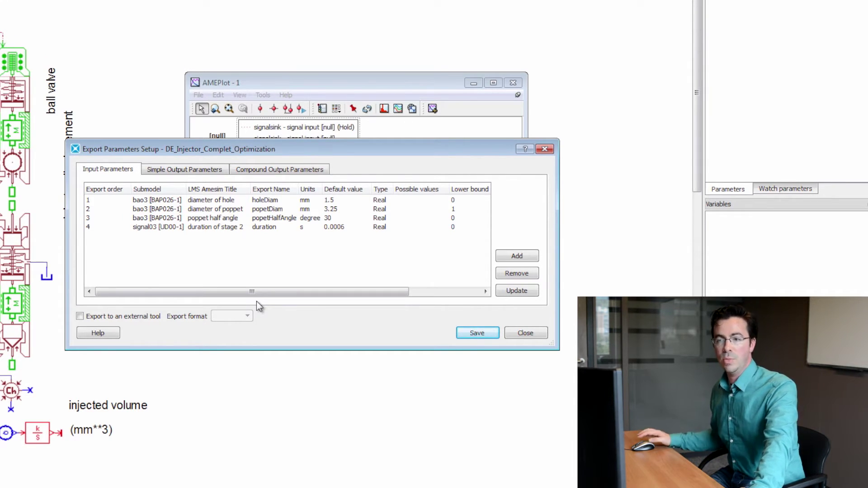
{"action": "left_click", "coordinate": [197, 168]}
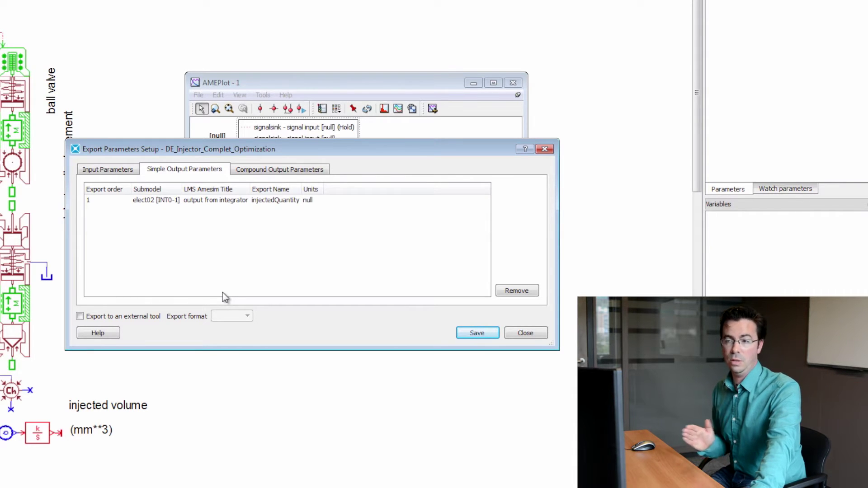
{"action": "left_click", "coordinate": [128, 172]}
{"action": "left_click", "coordinate": [167, 171]}
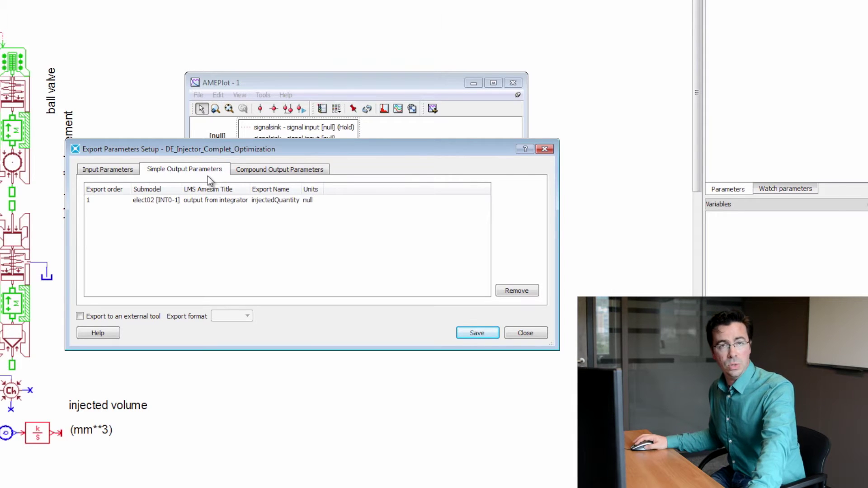
{"action": "left_click", "coordinate": [272, 173]}
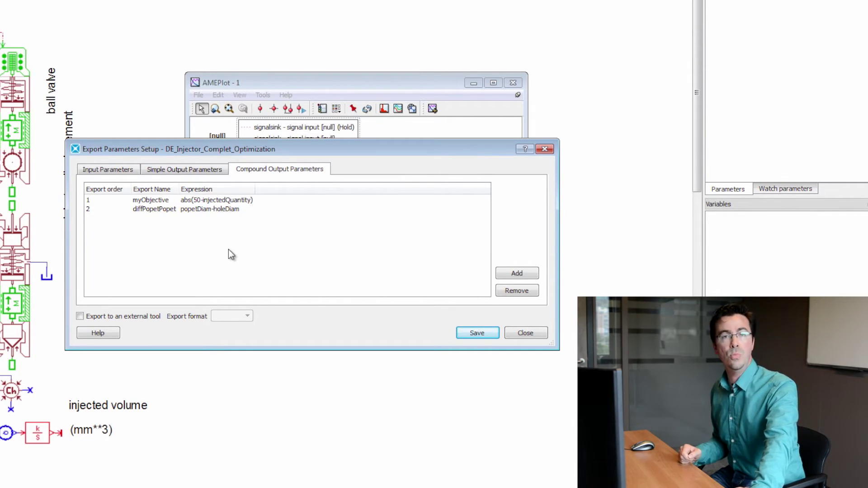
{"action": "left_click", "coordinate": [516, 332]}
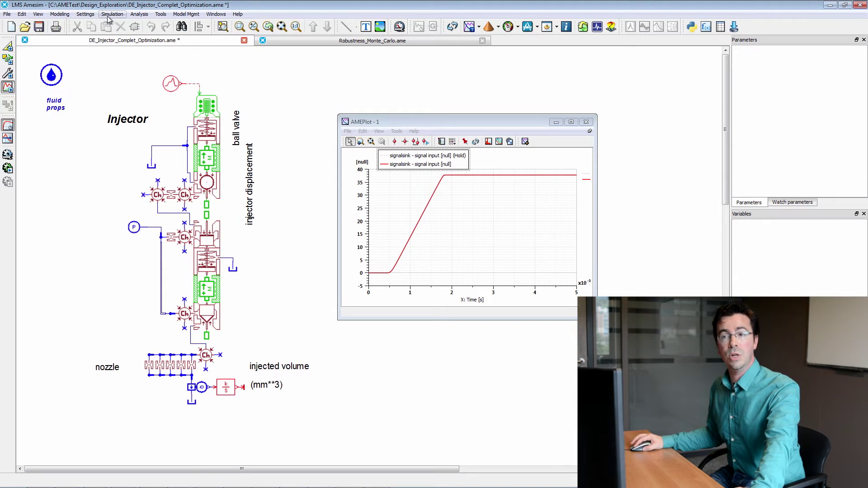
Step: Examine the NLPQL1 optimization study in Design Exploration, checking its algorithm settings, input bounds and output objective
{"action": "left_click", "coordinate": [140, 14]}
{"action": "left_click", "coordinate": [196, 172]}
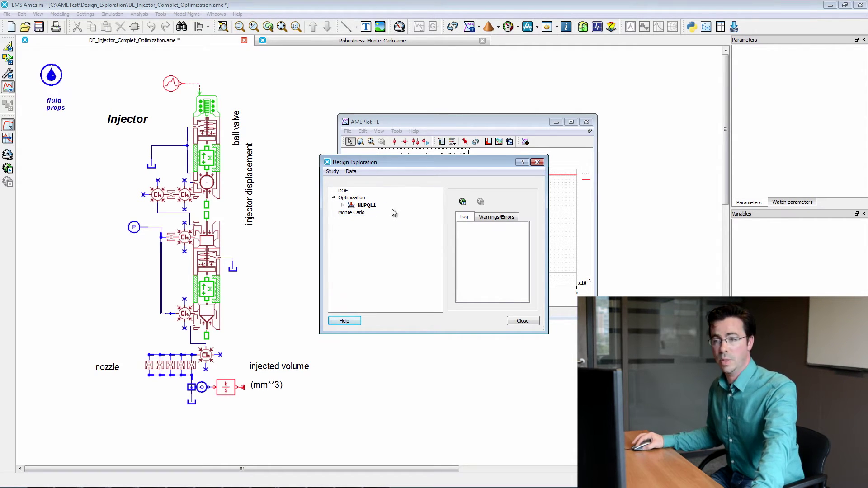
{"action": "left_click", "coordinate": [369, 207]}
{"action": "right_click", "coordinate": [368, 207]}
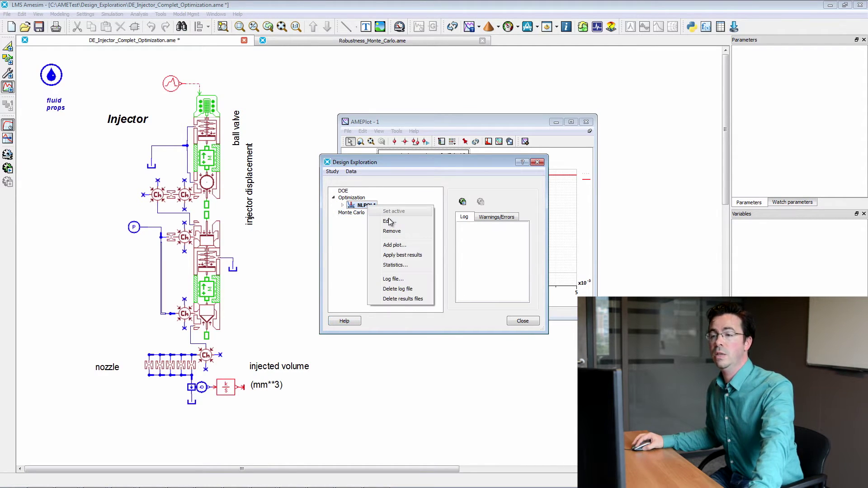
{"action": "left_click", "coordinate": [392, 223]}
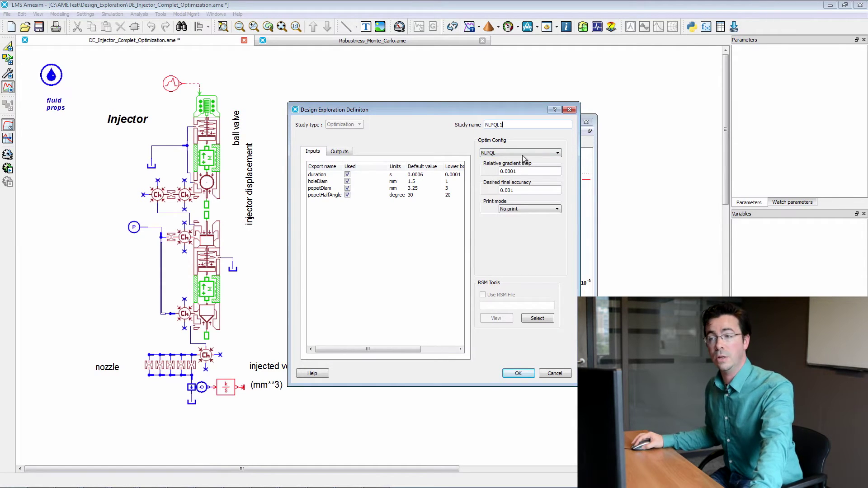
{"action": "left_click", "coordinate": [524, 174]}
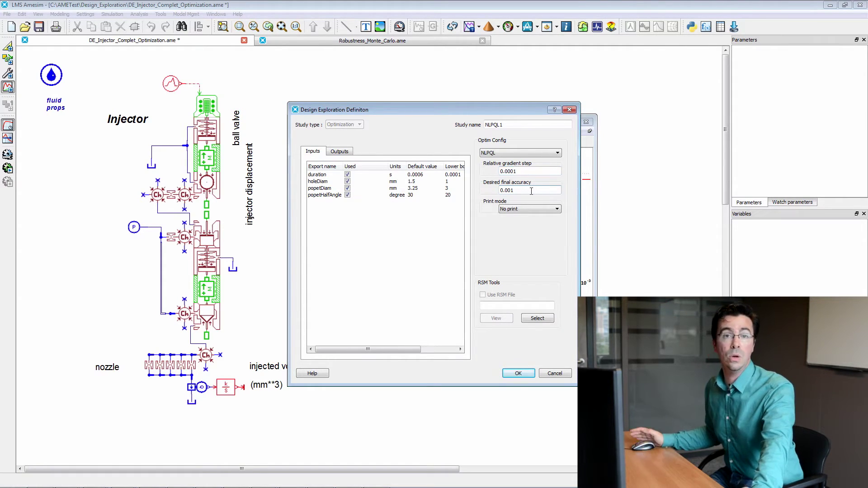
{"action": "left_click", "coordinate": [532, 191]}
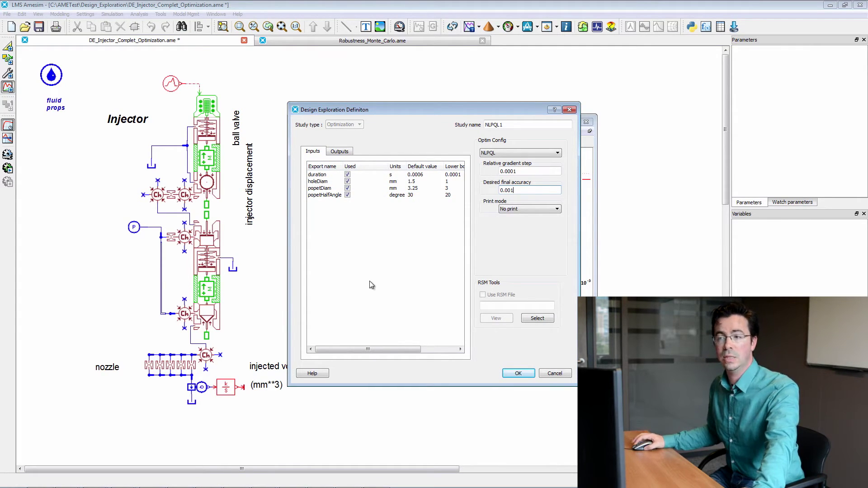
{"action": "mouse_move", "coordinate": [414, 347]}
{"action": "left_mouse_down"}
{"action": "mouse_move", "coordinate": [457, 354]}
{"action": "mouse_move", "coordinate": [405, 355]}
{"action": "left_mouse_up"}
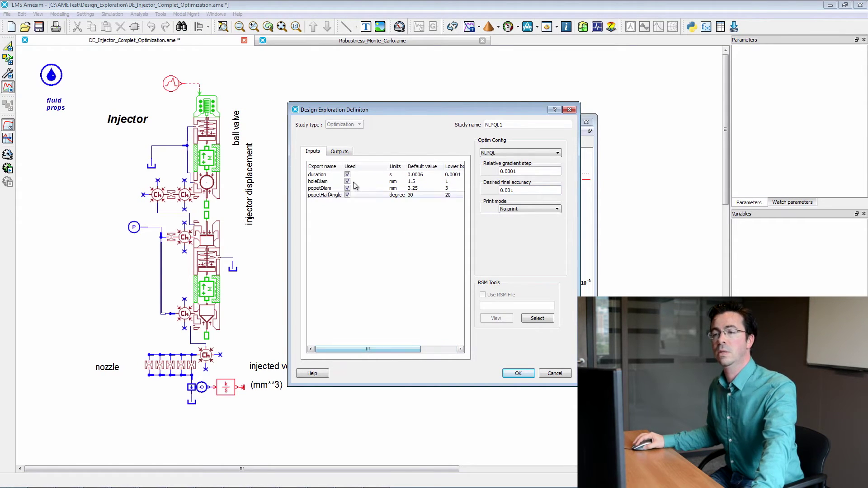
{"action": "left_click", "coordinate": [346, 153]}
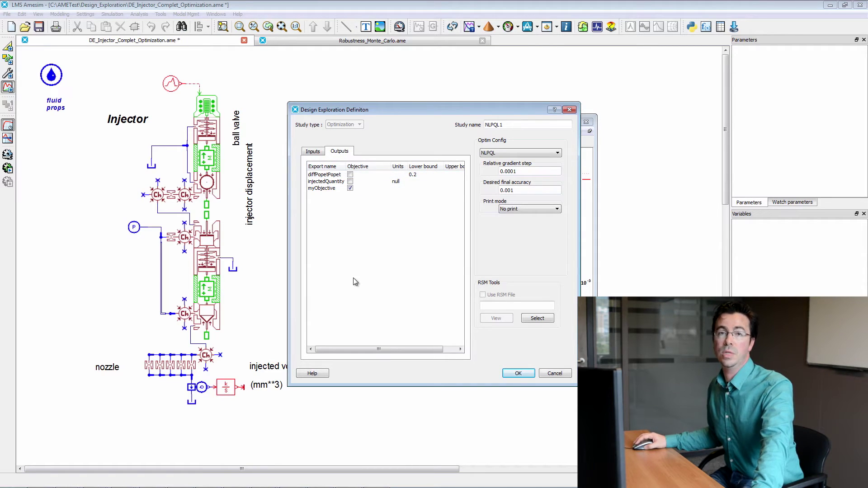
{"action": "left_click", "coordinate": [525, 374]}
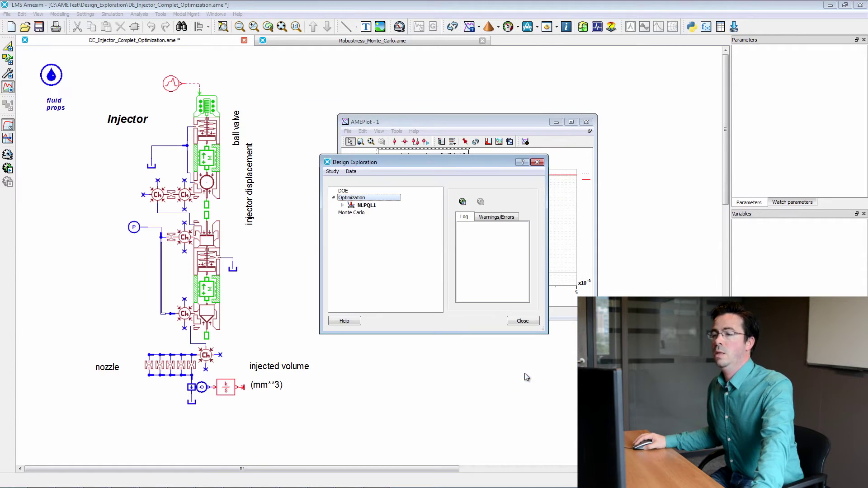
Step: Run the NLPQL1 optimization and widen the Design Exploration window to read the best solution in the log
{"action": "left_click", "coordinate": [462, 202]}
{"action": "left_click", "coordinate": [457, 260]}
{"action": "left_click_drag", "start_coordinate": [547, 232], "coordinate": [662, 245]}
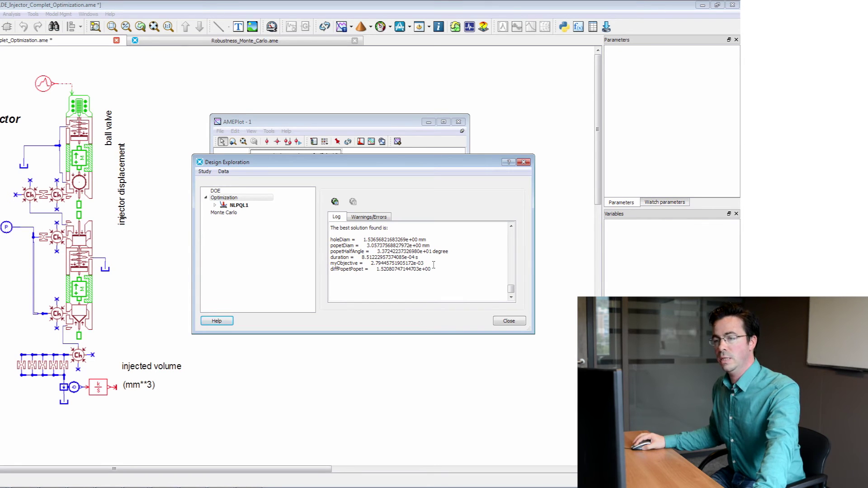
Step: Create a History Plot of myObjective from the NLPQL1 study as an individual plot
{"action": "right_click", "coordinate": [239, 205]}
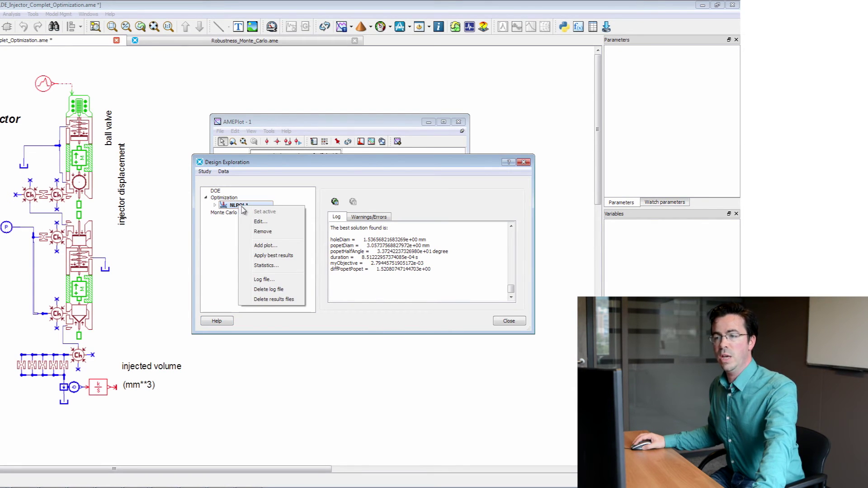
{"action": "left_click", "coordinate": [284, 246]}
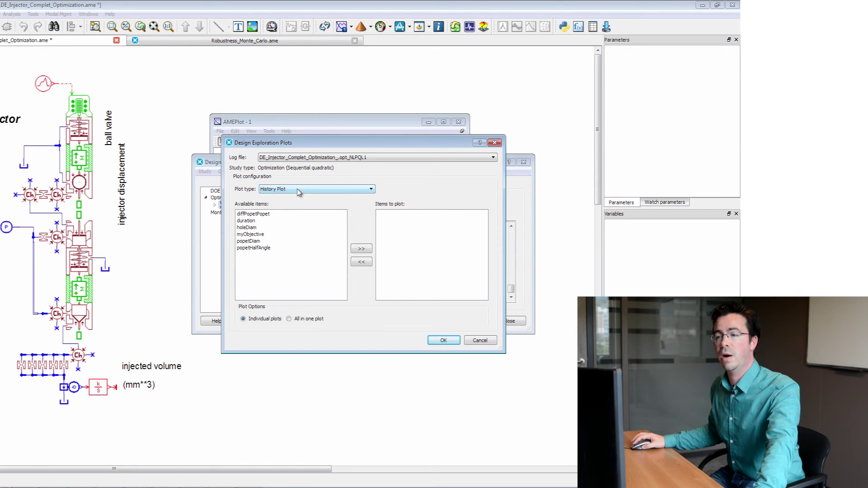
{"action": "left_click", "coordinate": [267, 234]}
{"action": "left_click", "coordinate": [361, 249]}
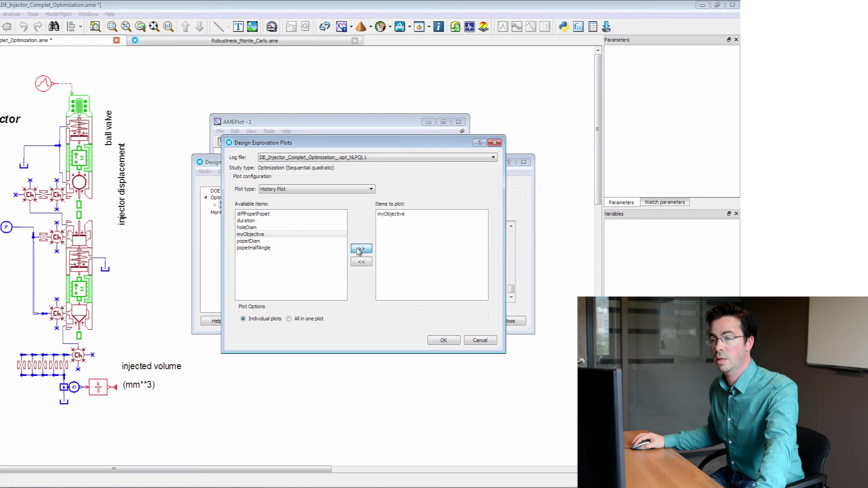
{"action": "left_click", "coordinate": [448, 342]}
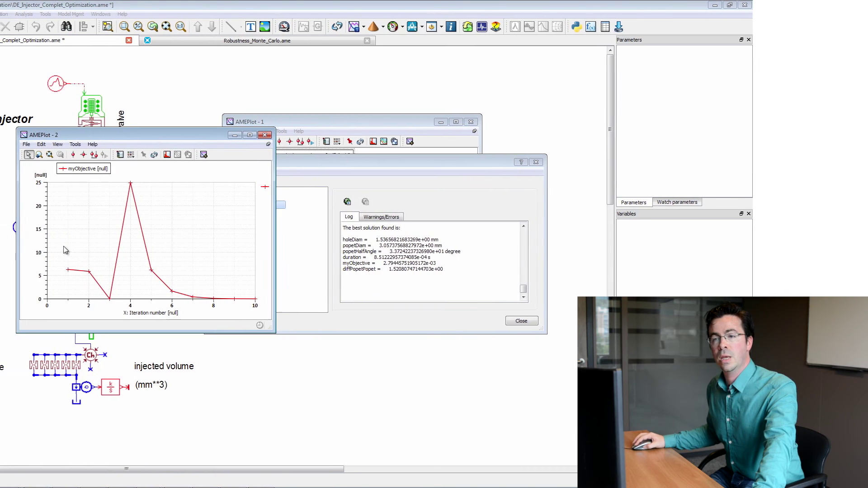
Step: View the myObjective history with a logarithmic Y axis, and close that plot
{"action": "double_click", "coordinate": [42, 252]}
{"action": "left_click", "coordinate": [113, 228]}
{"action": "left_click", "coordinate": [159, 309]}
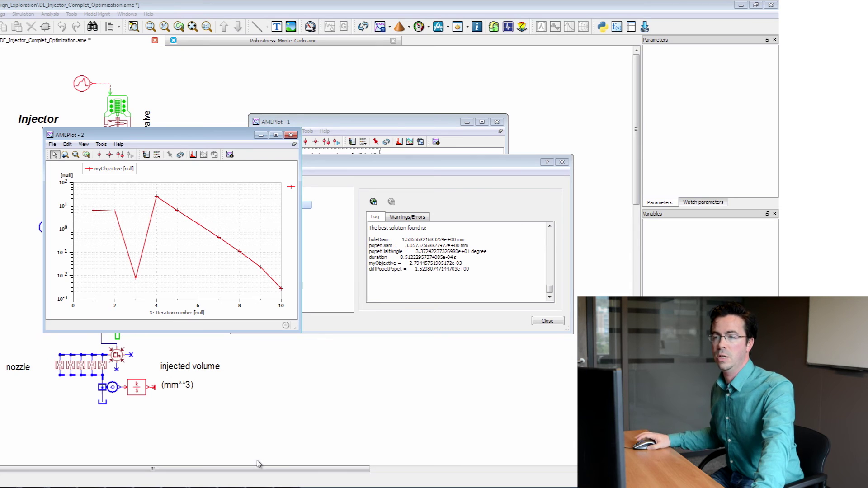
{"action": "left_click", "coordinate": [290, 135]}
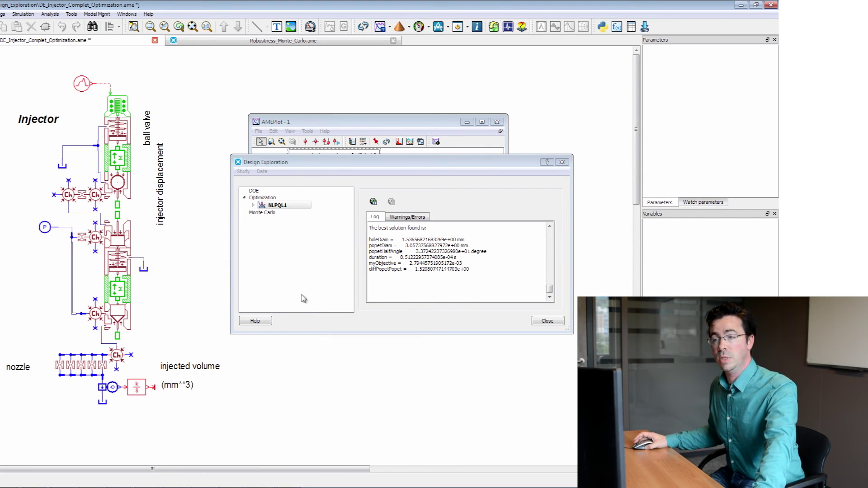
Step: Apply the best results of the NLPQL1 study to the system and rerun the simulation to update the plot
{"action": "right_click", "coordinate": [281, 205]}
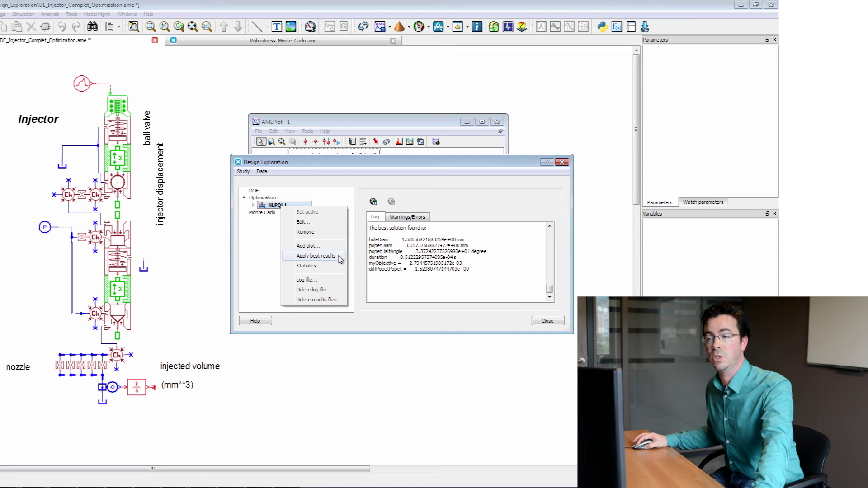
{"action": "left_click", "coordinate": [316, 256]}
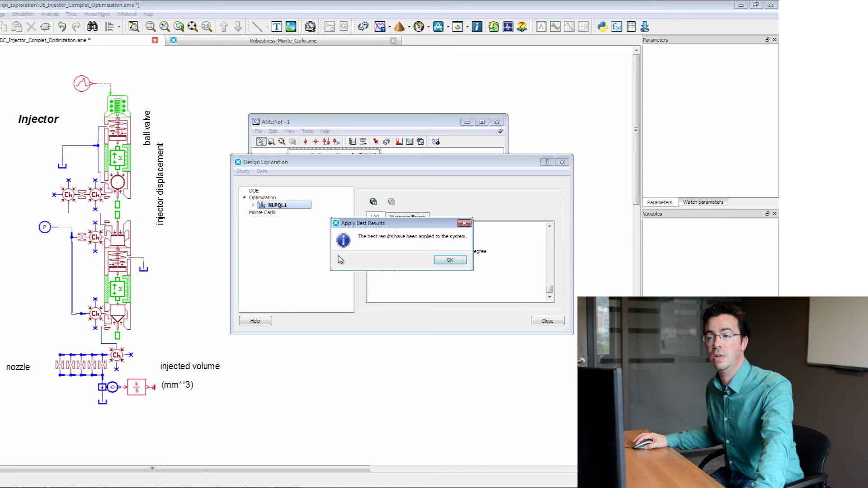
{"action": "left_click", "coordinate": [451, 261]}
{"action": "left_click", "coordinate": [564, 322]}
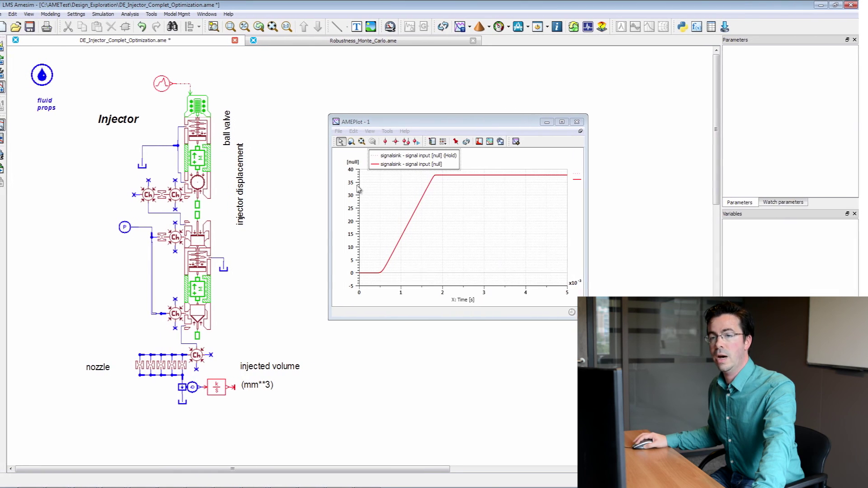
{"action": "left_click", "coordinate": [7, 169]}
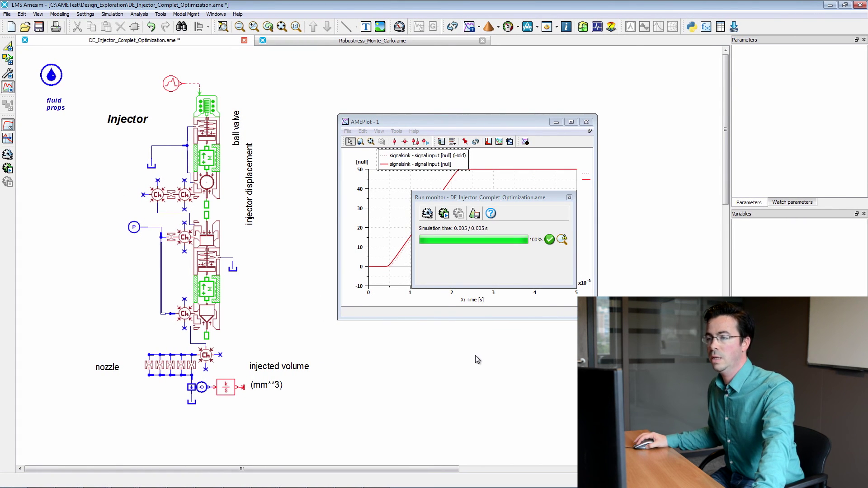
{"action": "left_click", "coordinate": [570, 197]}
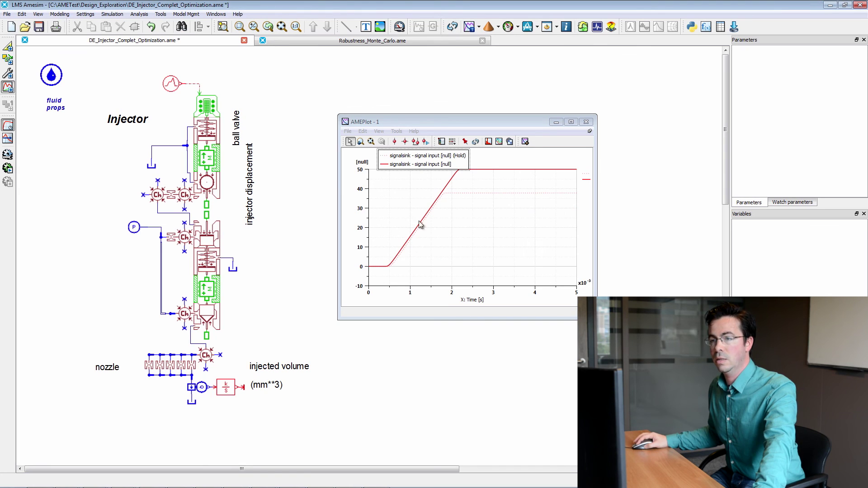